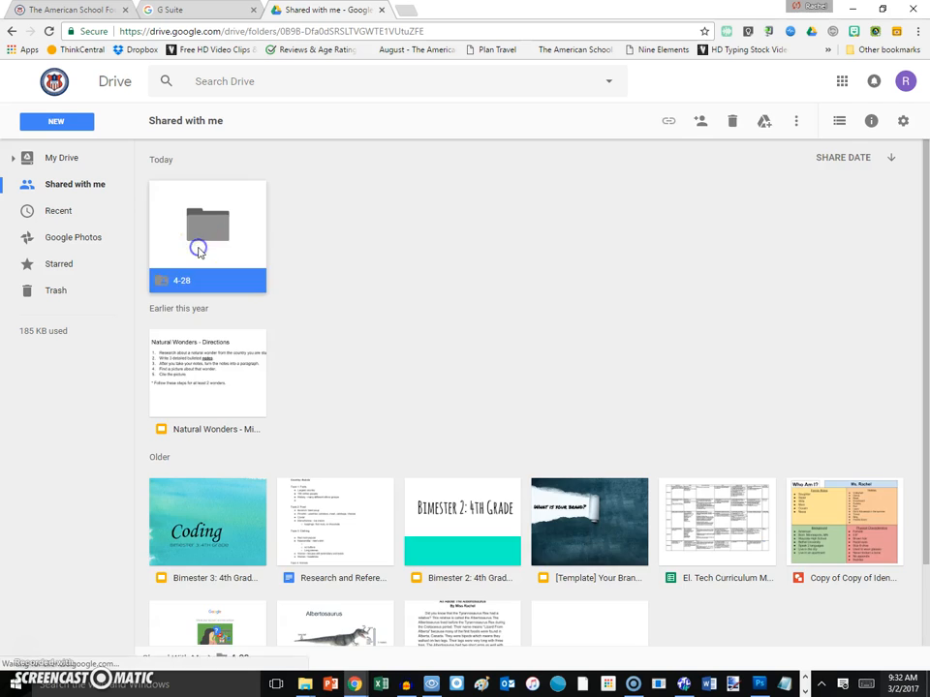
- Download IMG_1414.JPG from the shared 4-28 Drive folder
{"action": "scroll", "coordinate": [373, 221], "scroll_direction": "down", "scroll_amount": 1}
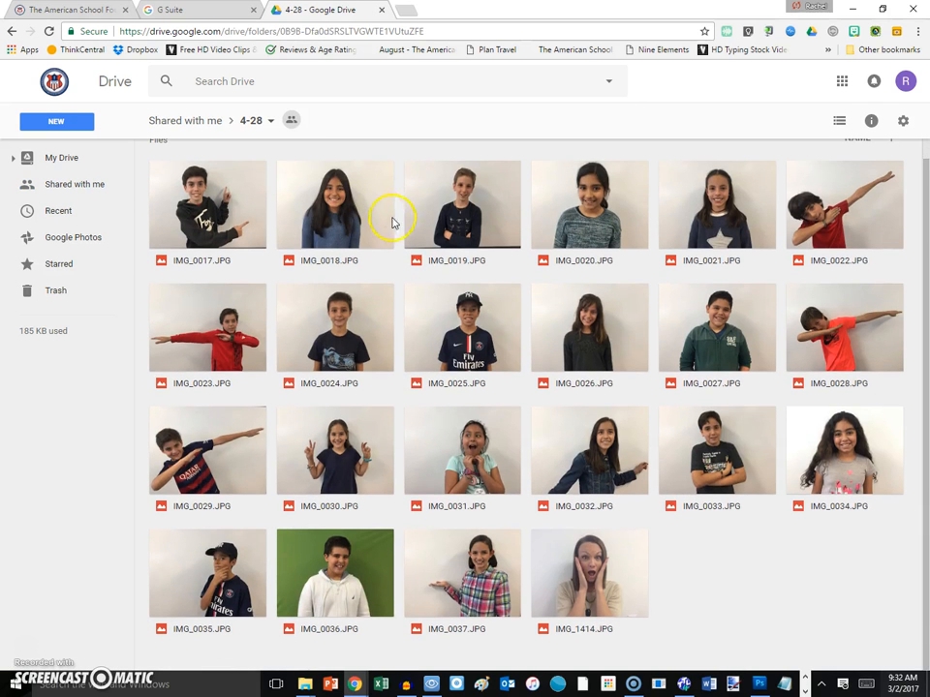
{"action": "left_click", "coordinate": [637, 605]}
{"action": "left_click", "coordinate": [690, 592]}
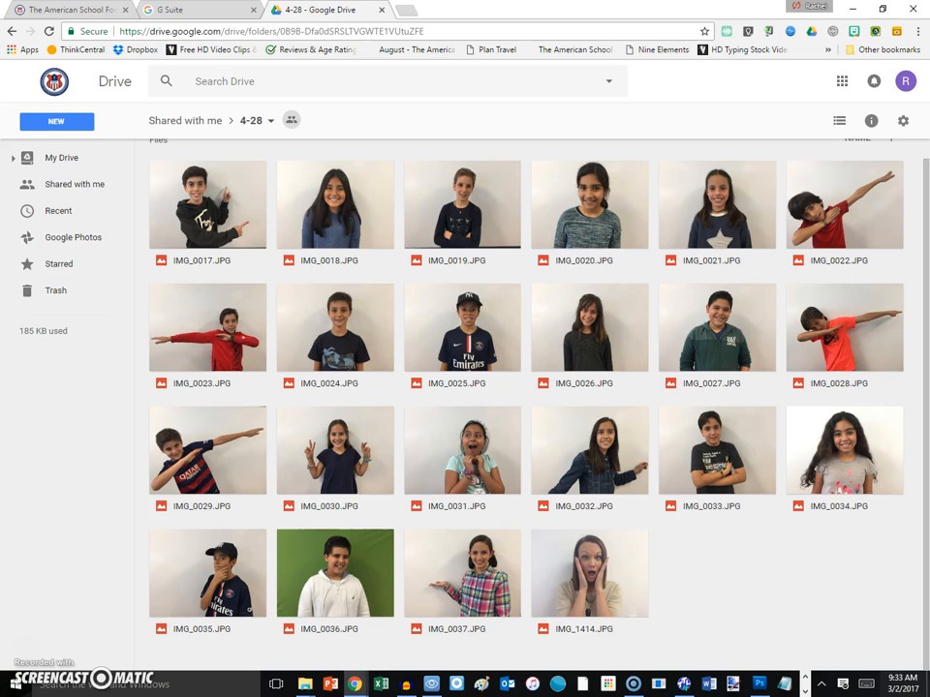
{"action": "right_click", "coordinate": [606, 577]}
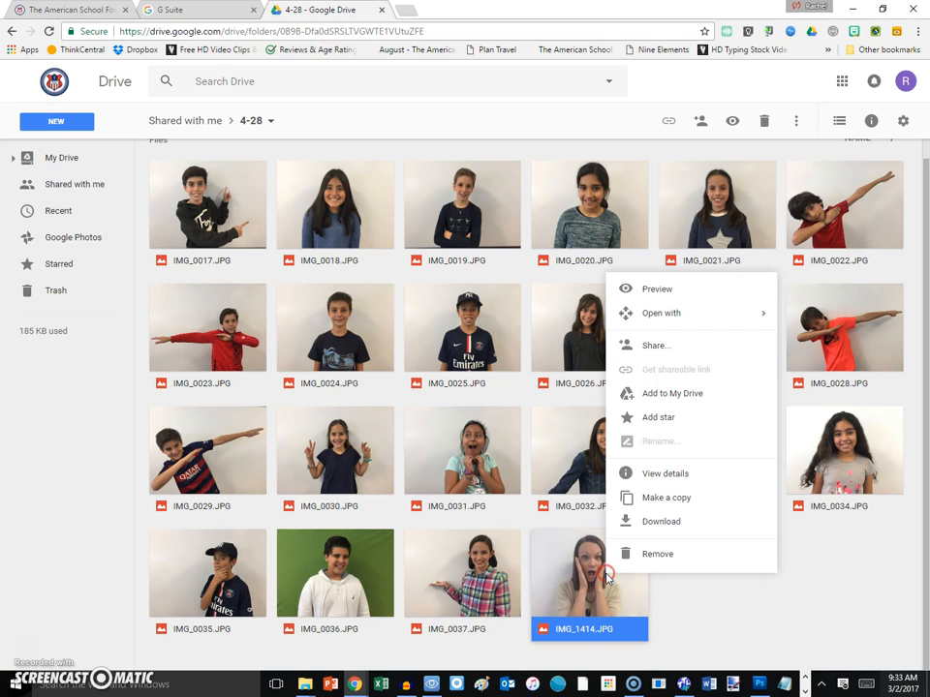
{"action": "left_click", "coordinate": [665, 531]}
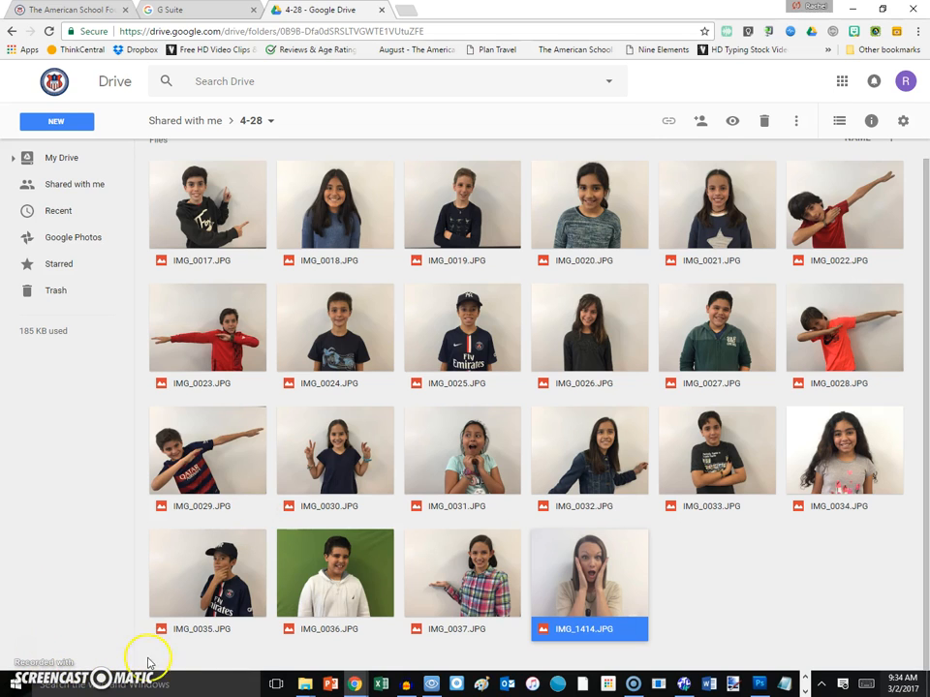
- Show Chrome's Downloads page with IMG_1414.JPG and resize Chrome to the left half of the screen
{"action": "left_click", "coordinate": [918, 31]}
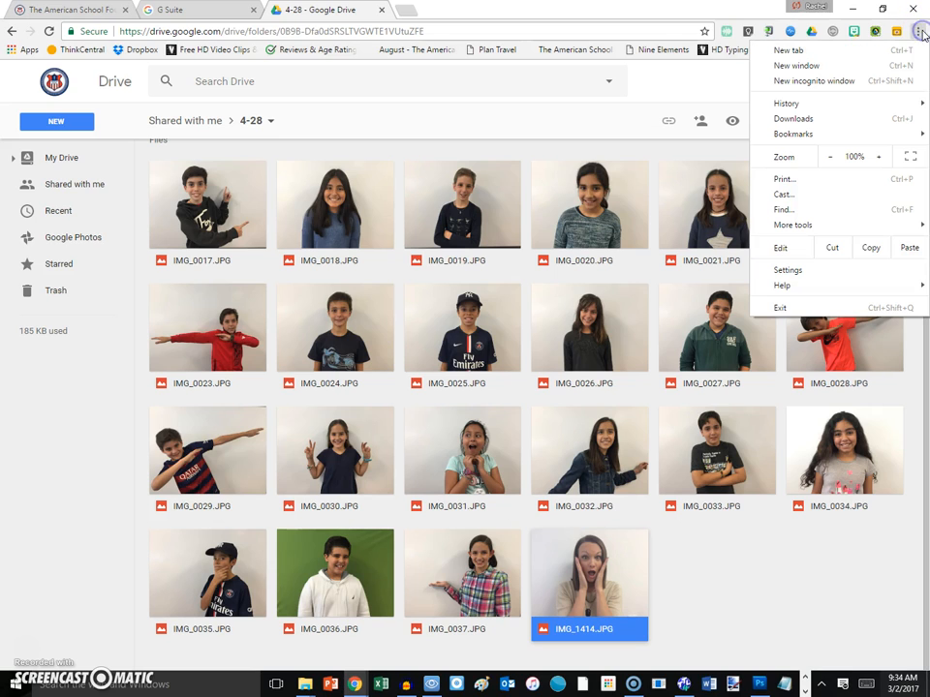
{"action": "left_click", "coordinate": [826, 119]}
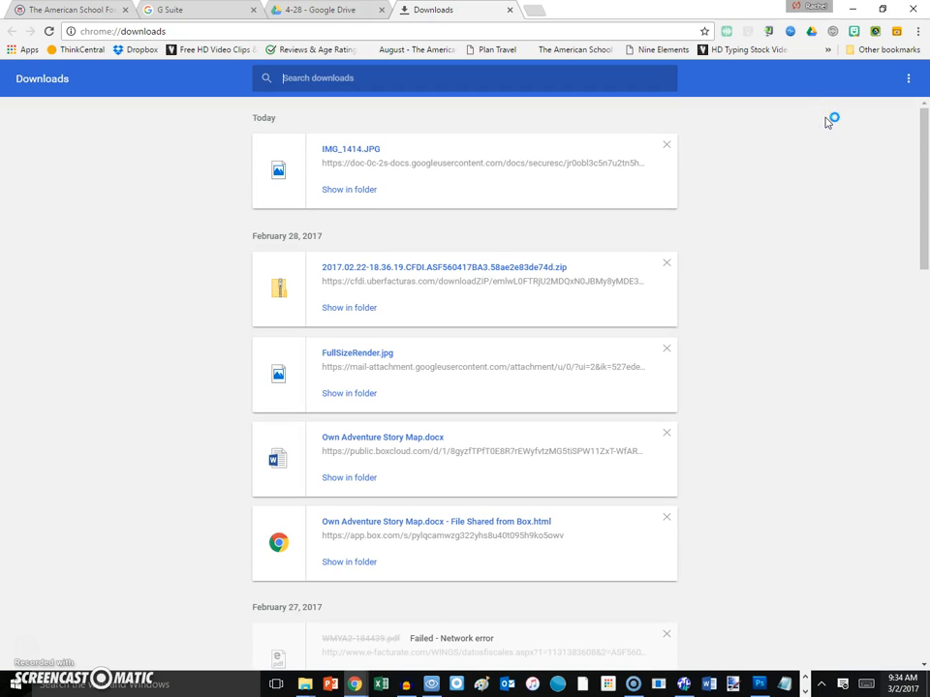
{"action": "left_click", "coordinate": [883, 10]}
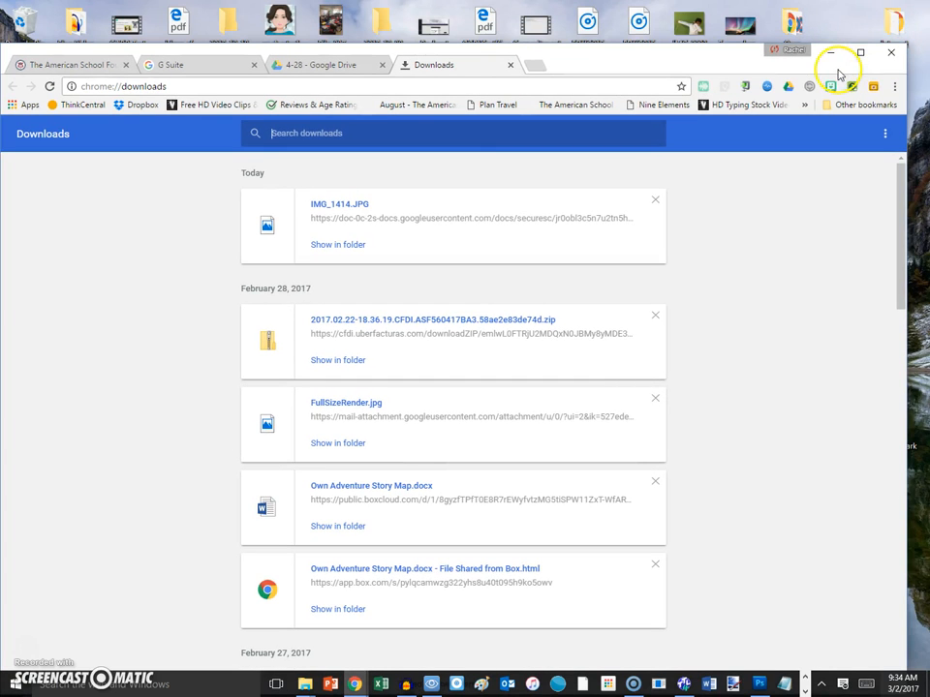
{"action": "double_click", "coordinate": [686, 73]}
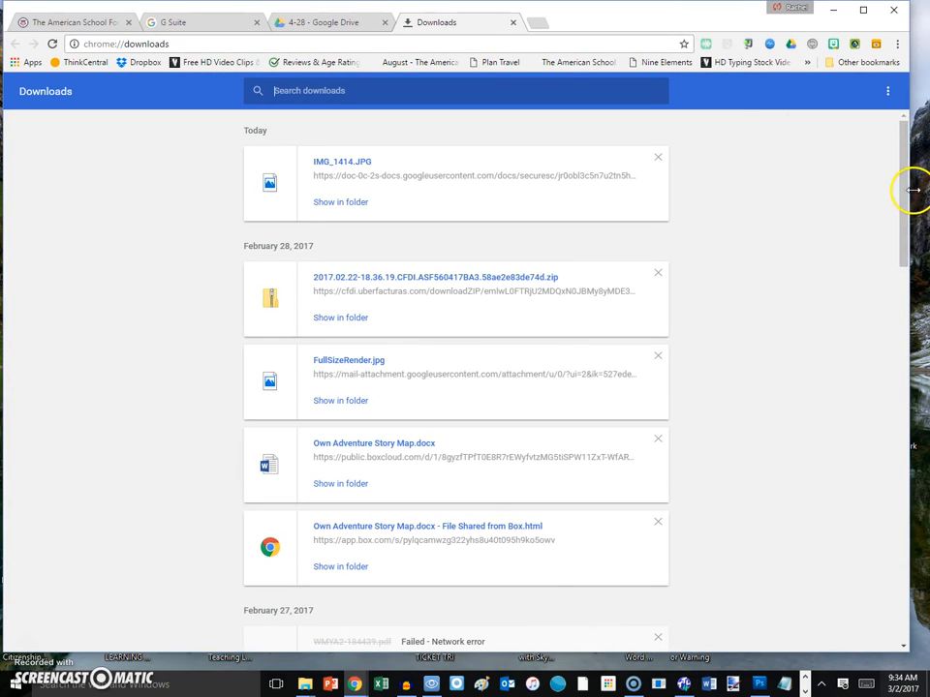
{"action": "left_click_drag", "start_coordinate": [909, 191], "coordinate": [447, 224]}
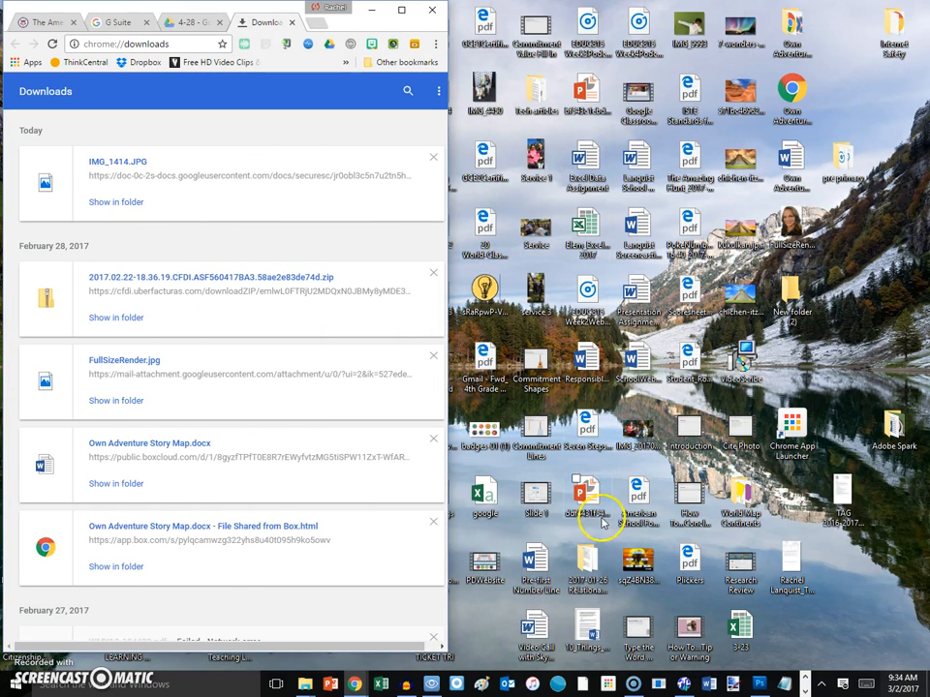
- Open IMG_1414.JPG in Photoshop by dragging it in from Chrome's Downloads list
{"action": "left_click", "coordinate": [758, 685]}
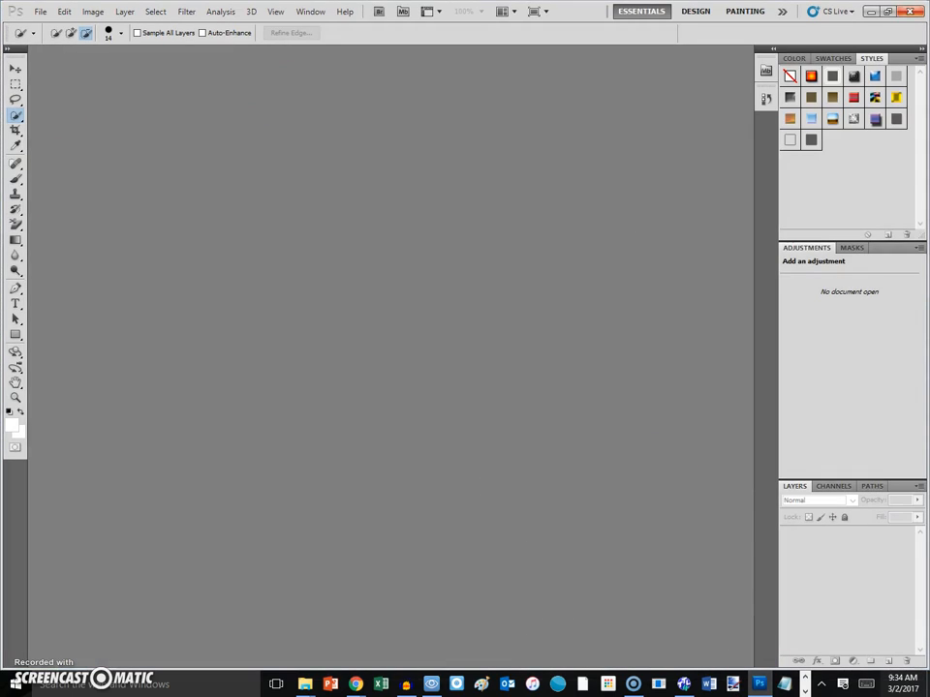
{"action": "left_click", "coordinate": [888, 12]}
{"action": "left_click_drag", "start_coordinate": [27, 325], "coordinate": [397, 323]}
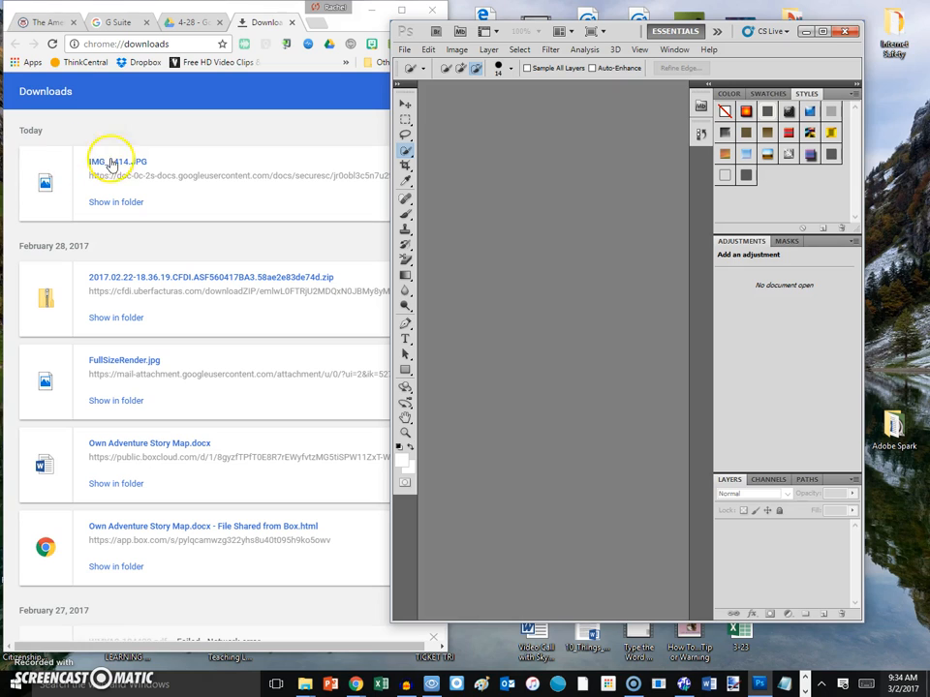
{"action": "left_click_drag", "start_coordinate": [115, 167], "coordinate": [572, 155]}
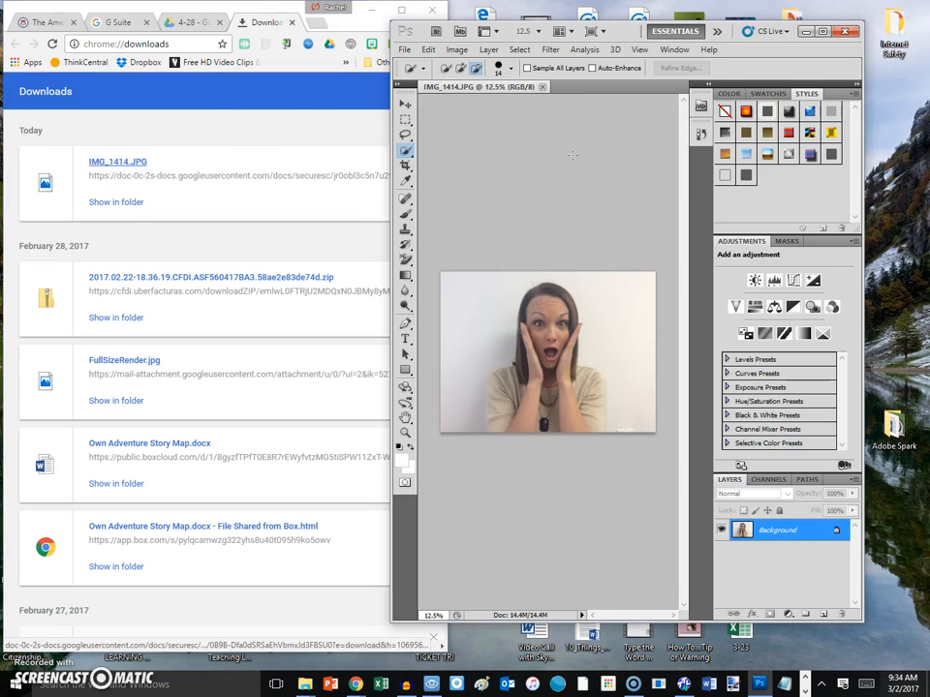
- Minimize the browser and maximize Photoshop to fill the screen
{"action": "left_click", "coordinate": [194, 21]}
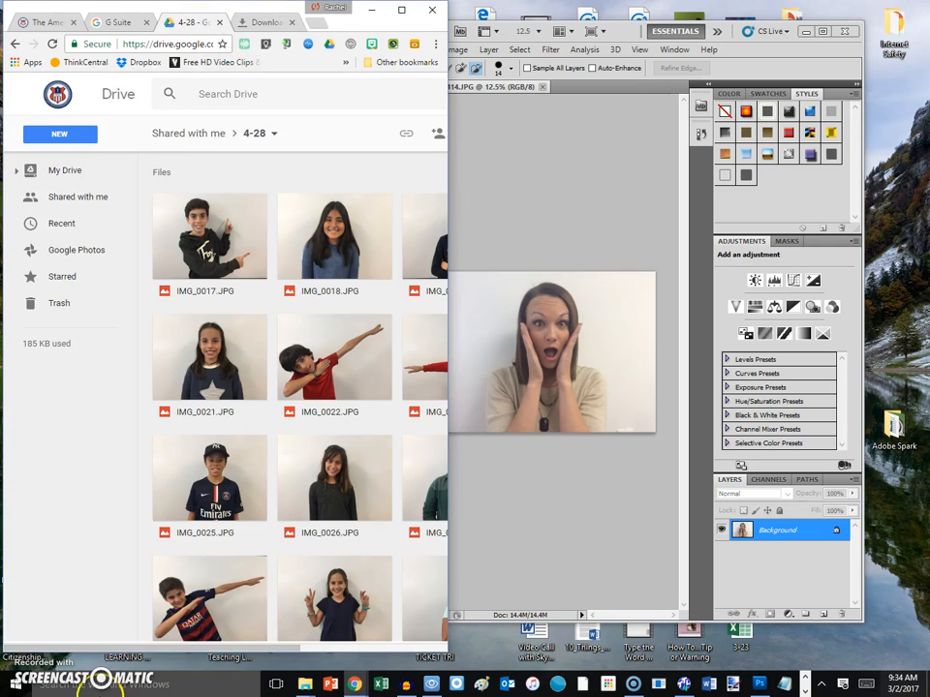
{"action": "left_click_drag", "start_coordinate": [81, 631], "coordinate": [541, 479]}
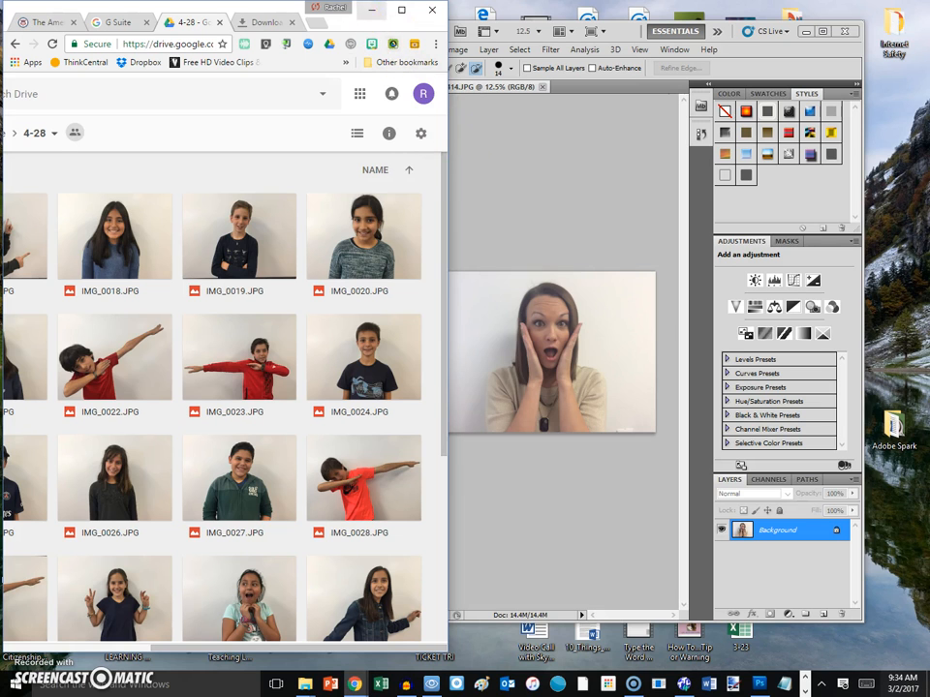
{"action": "left_click", "coordinate": [357, 10]}
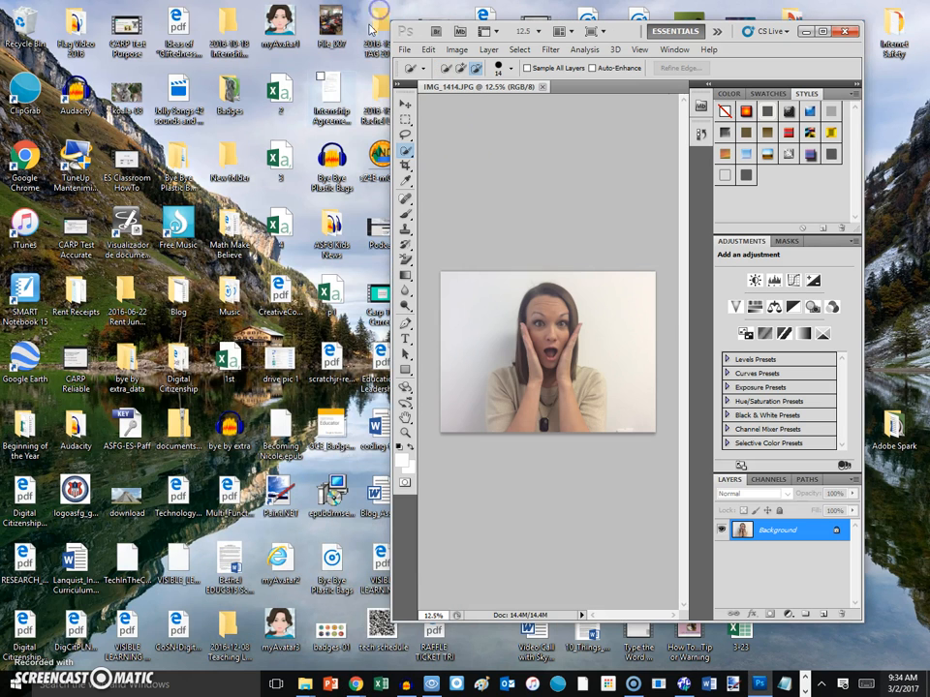
{"action": "left_click", "coordinate": [822, 31]}
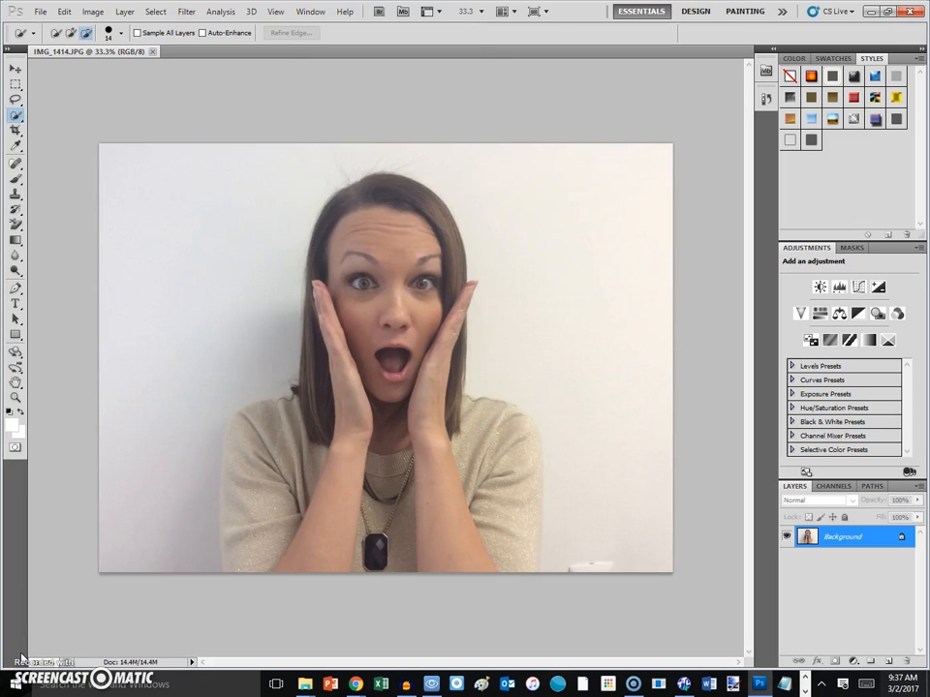
- Duplicate the Background layer as 'Background copy' and hide the original Background layer
{"action": "right_click", "coordinate": [836, 541]}
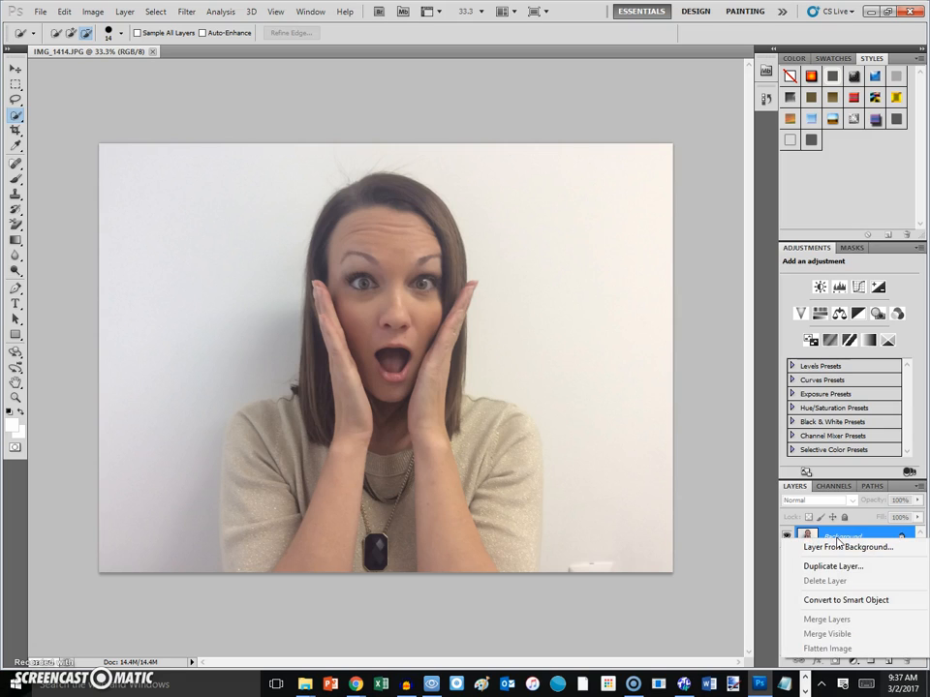
{"action": "left_click", "coordinate": [828, 566]}
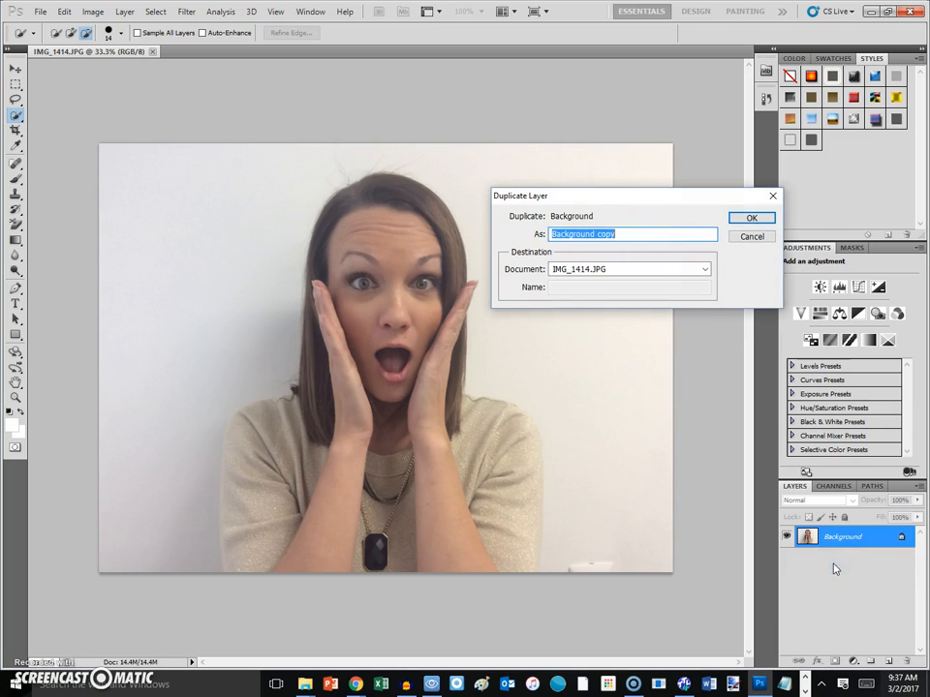
{"action": "left_click", "coordinate": [750, 217]}
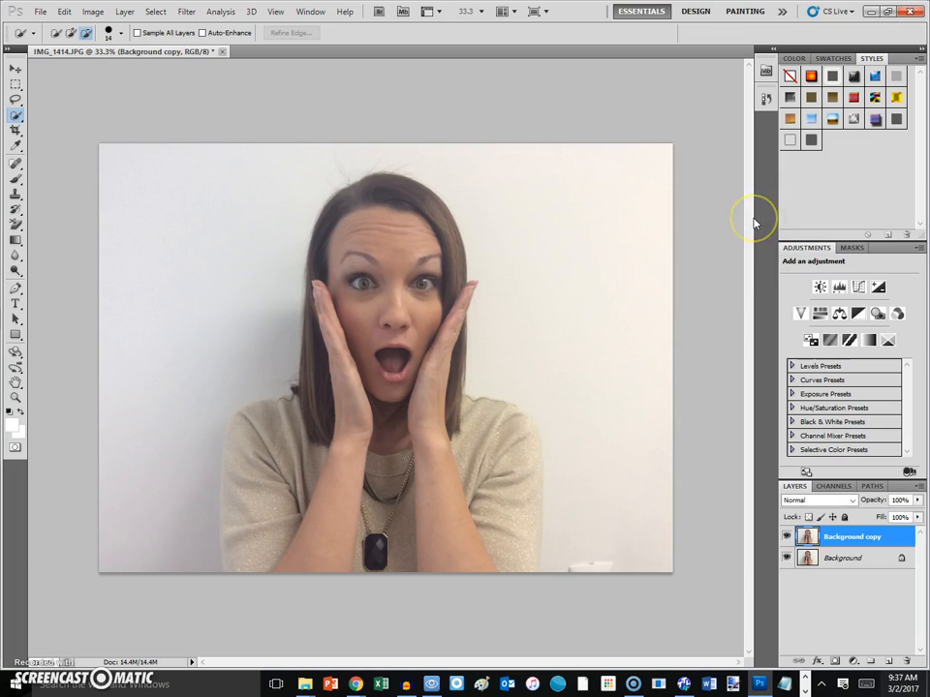
{"action": "left_click", "coordinate": [788, 558]}
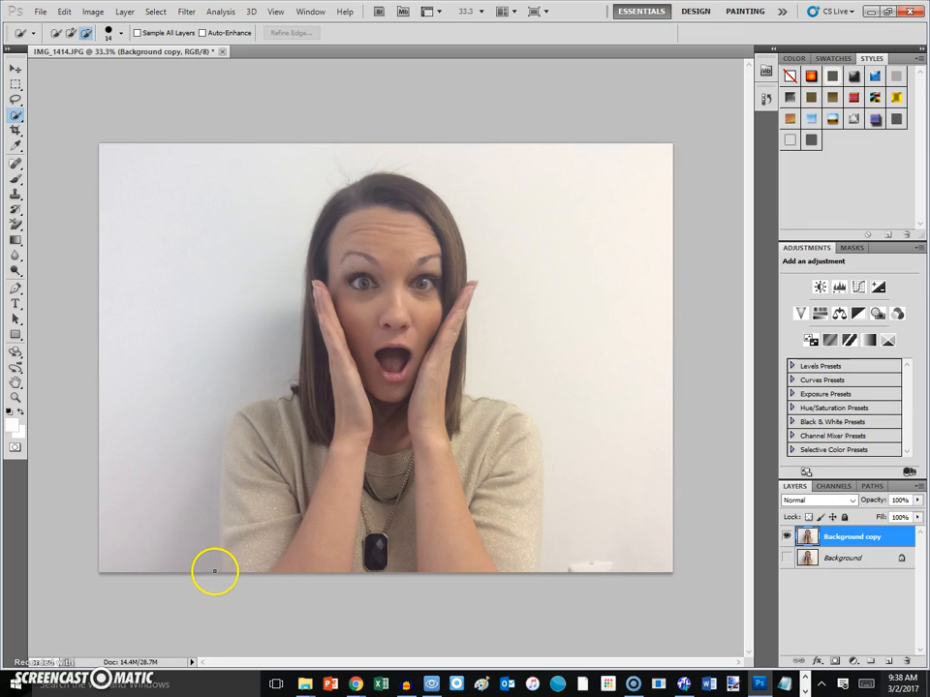
- Quick-select the white wall on the left, subtracting the hair strip beside the hand
{"action": "mouse_move", "coordinate": [218, 572]}
{"action": "left_mouse_down"}
{"action": "mouse_move", "coordinate": [178, 543]}
{"action": "mouse_move", "coordinate": [166, 523]}
{"action": "mouse_move", "coordinate": [175, 329]}
{"action": "left_mouse_up"}
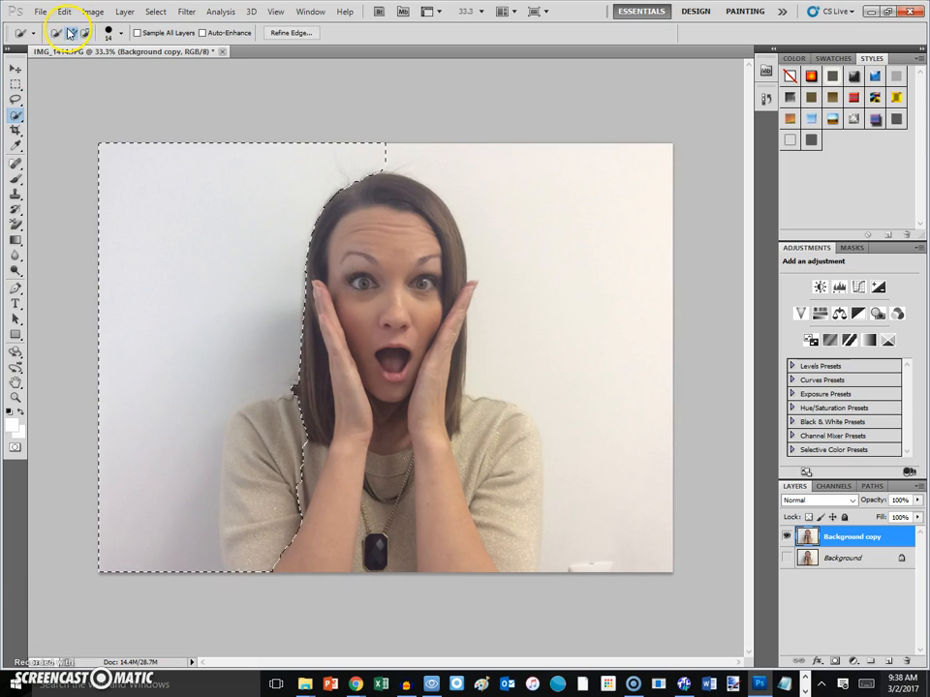
{"action": "left_click_drag", "start_coordinate": [297, 394], "coordinate": [282, 409]}
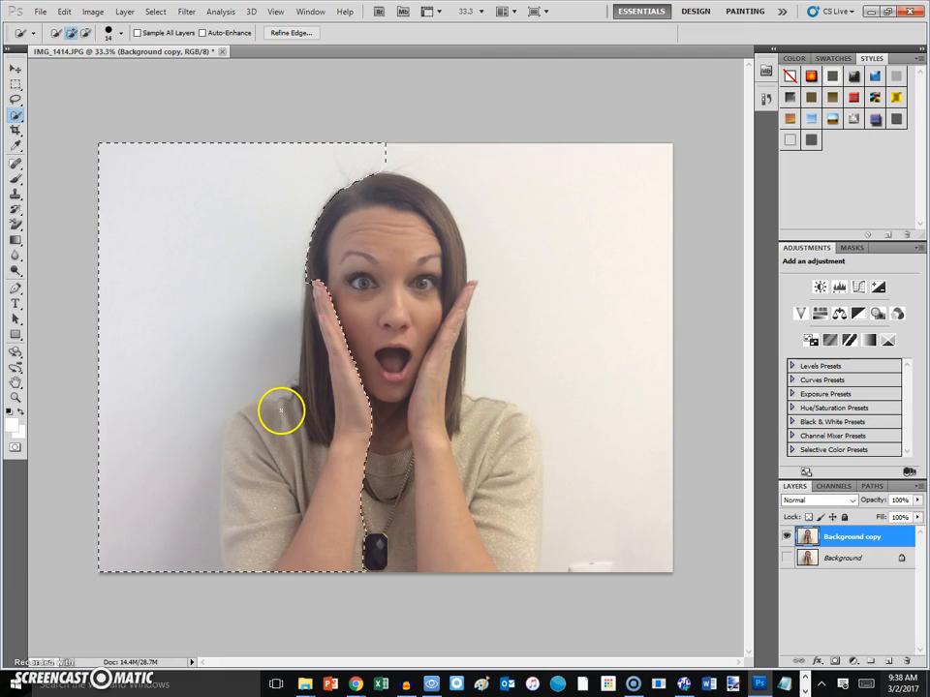
{"action": "left_click", "coordinate": [86, 32]}
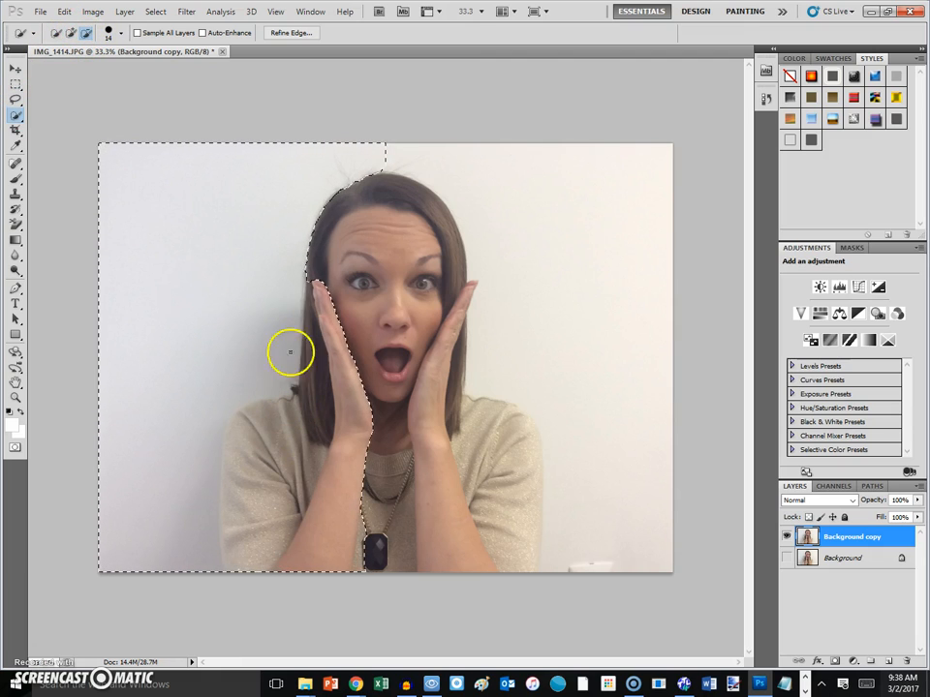
{"action": "mouse_move", "coordinate": [306, 280]}
{"action": "left_mouse_down"}
{"action": "mouse_move", "coordinate": [310, 395]}
{"action": "mouse_move", "coordinate": [256, 411]}
{"action": "mouse_move", "coordinate": [237, 474]}
{"action": "mouse_move", "coordinate": [245, 551]}
{"action": "mouse_move", "coordinate": [259, 571]}
{"action": "mouse_move", "coordinate": [333, 525]}
{"action": "mouse_move", "coordinate": [358, 568]}
{"action": "mouse_move", "coordinate": [367, 547]}
{"action": "mouse_move", "coordinate": [353, 486]}
{"action": "mouse_move", "coordinate": [366, 525]}
{"action": "mouse_move", "coordinate": [372, 410]}
{"action": "mouse_move", "coordinate": [340, 329]}
{"action": "left_mouse_up"}
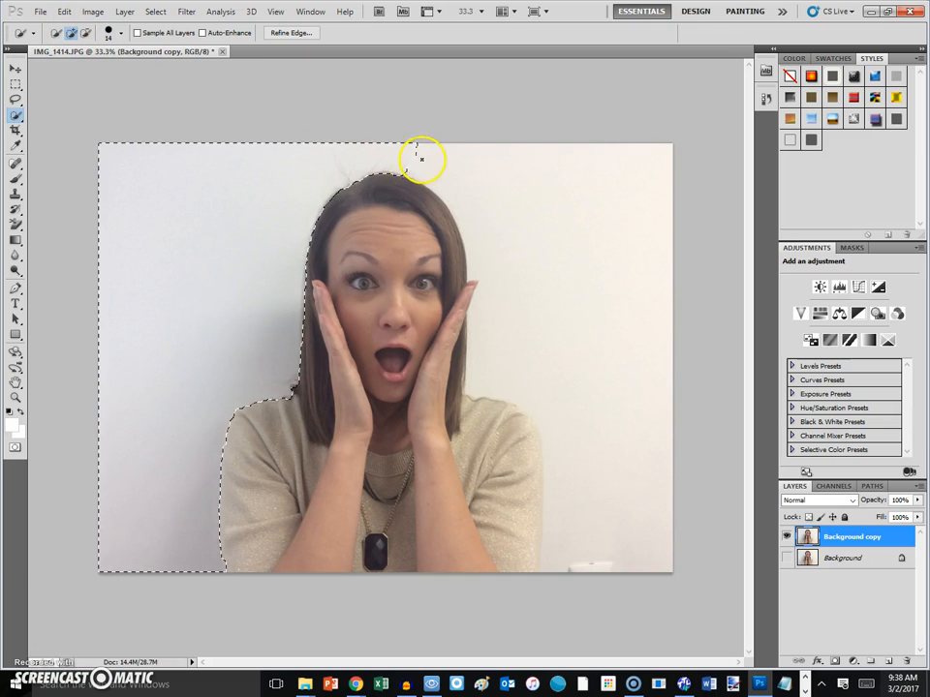
- Extend the selection over the right-side wall and trim its edge along the right shoulder
{"action": "left_click_drag", "start_coordinate": [540, 191], "coordinate": [600, 224]}
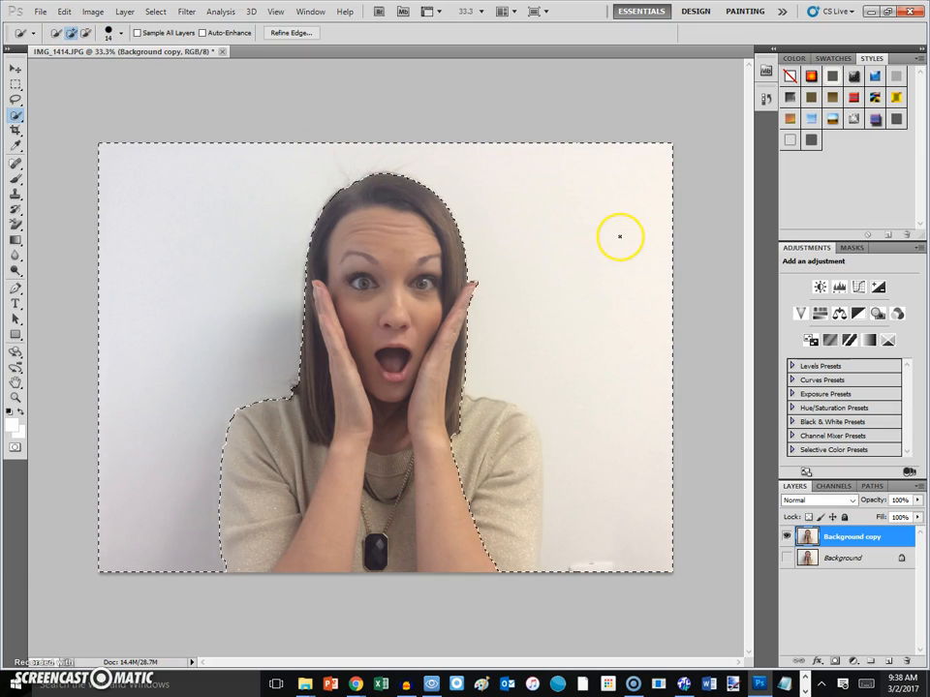
{"action": "left_click", "coordinate": [86, 32]}
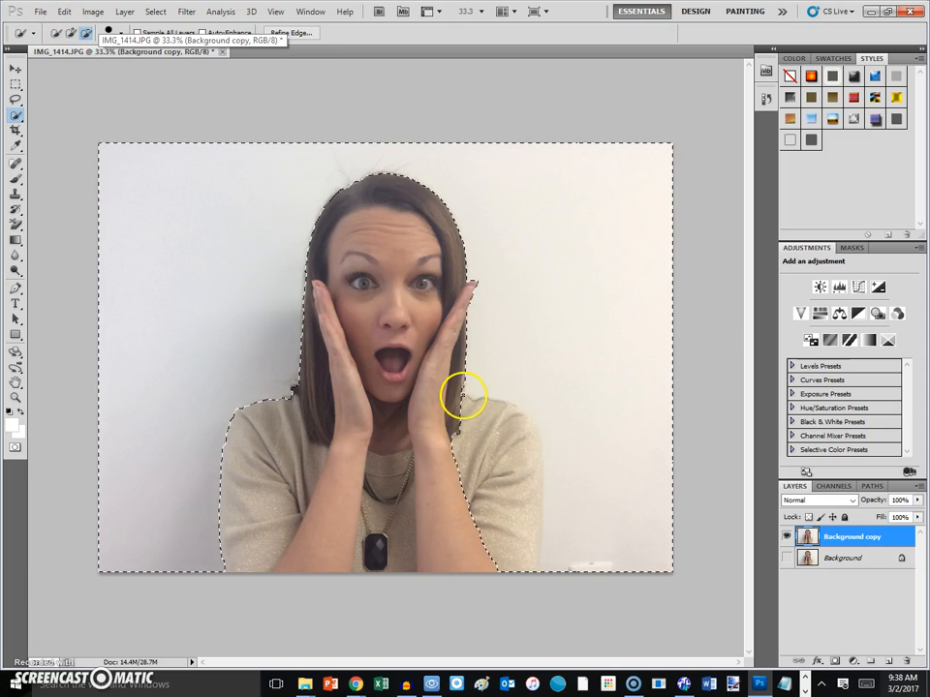
{"action": "mouse_move", "coordinate": [475, 399]}
{"action": "left_mouse_down"}
{"action": "mouse_move", "coordinate": [507, 414]}
{"action": "mouse_move", "coordinate": [534, 449]}
{"action": "mouse_move", "coordinate": [530, 521]}
{"action": "left_mouse_up"}
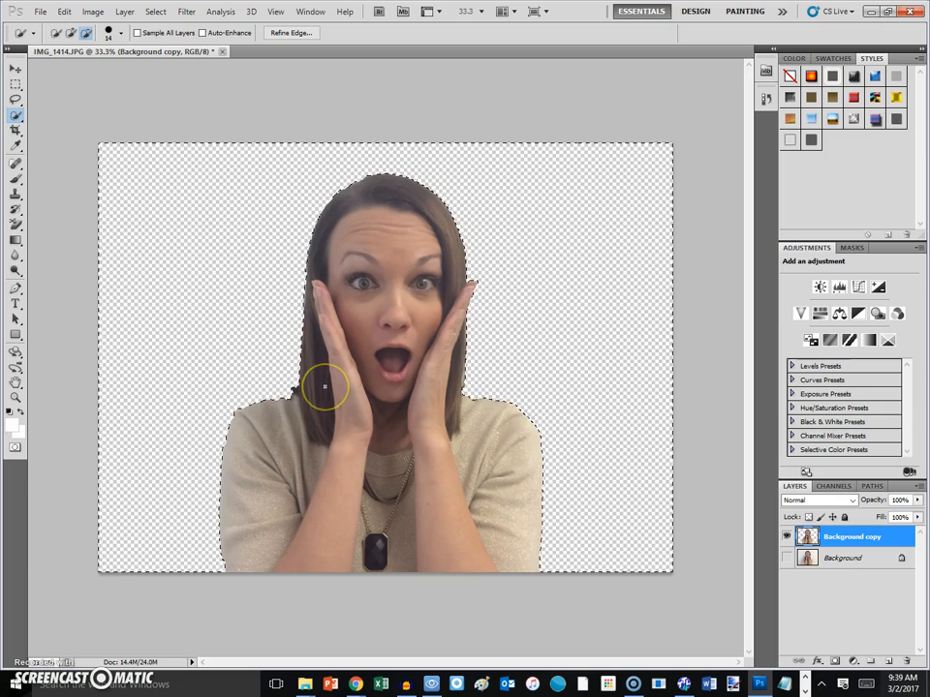
{"action": "left_click", "coordinate": [64, 12]}
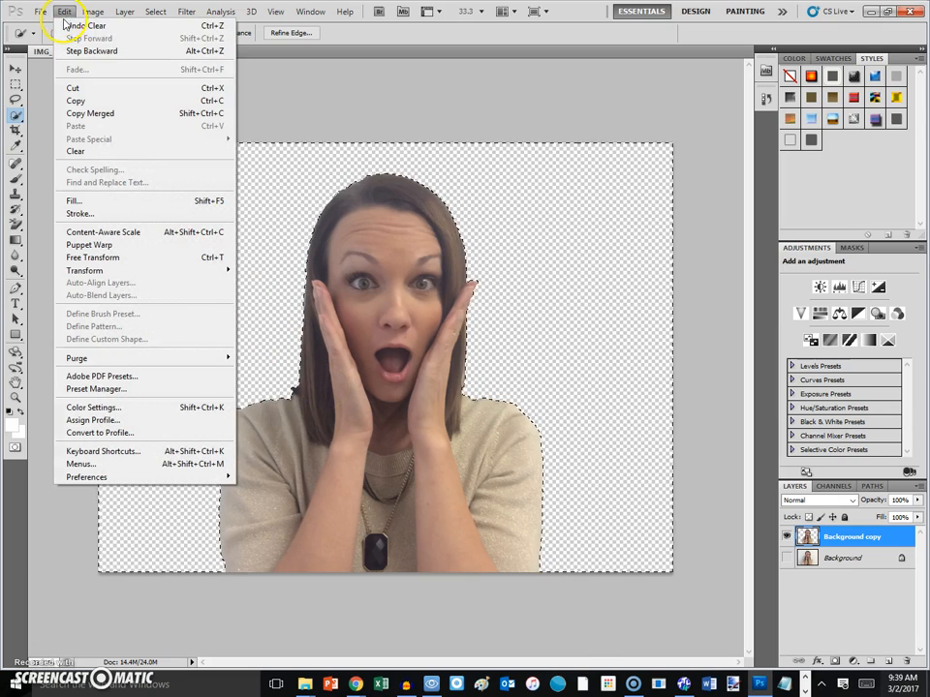
{"action": "left_click", "coordinate": [65, 25]}
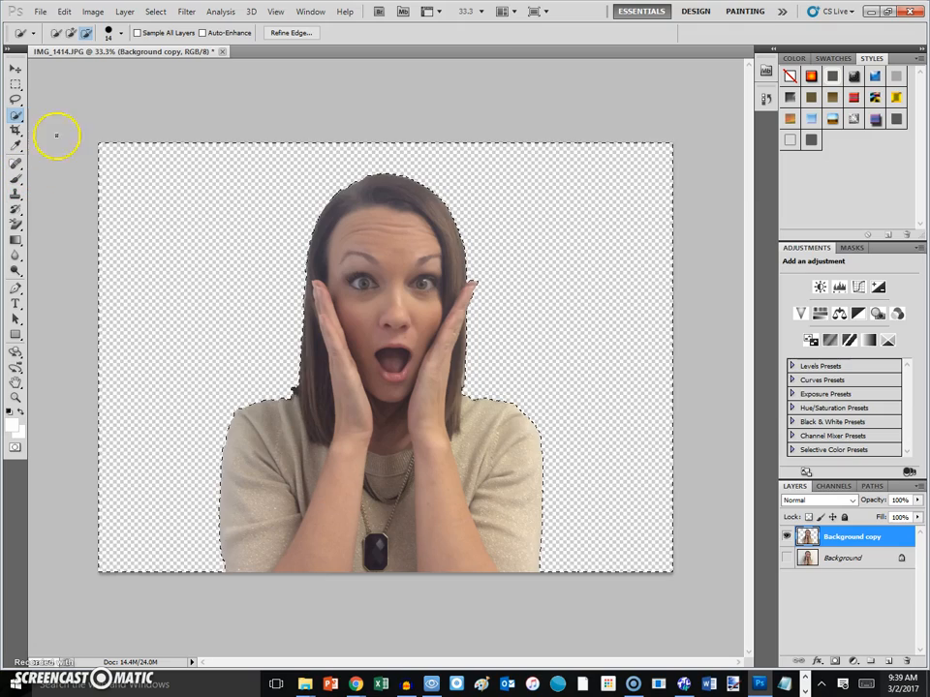
- Start Save As and browse to Desktop > Student Work Folder Eslab23 > 4-28
{"action": "left_click", "coordinate": [41, 12]}
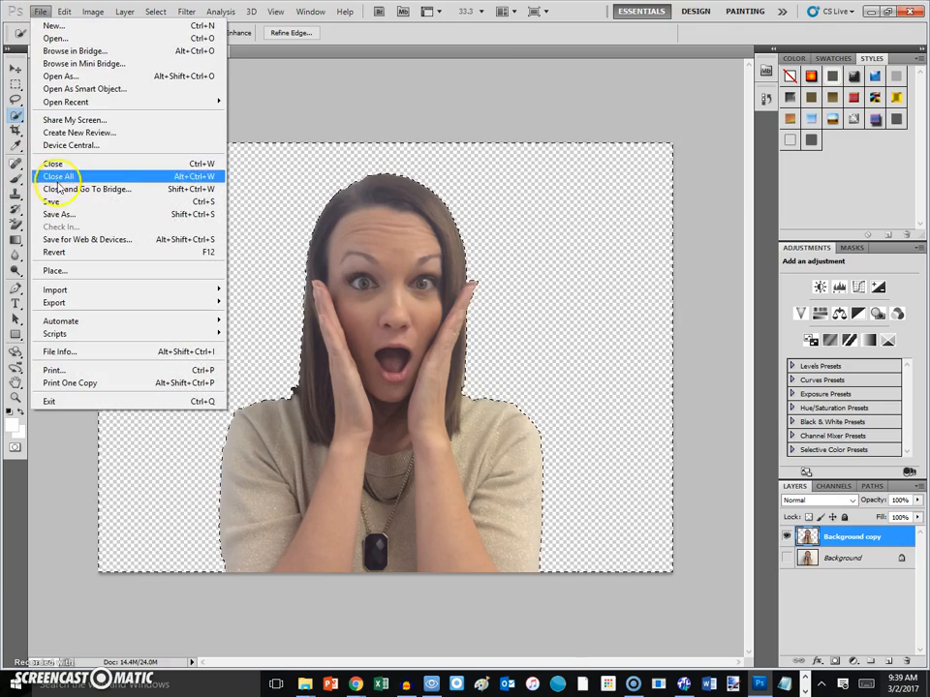
{"action": "left_click", "coordinate": [58, 214]}
{"action": "left_click", "coordinate": [478, 193]}
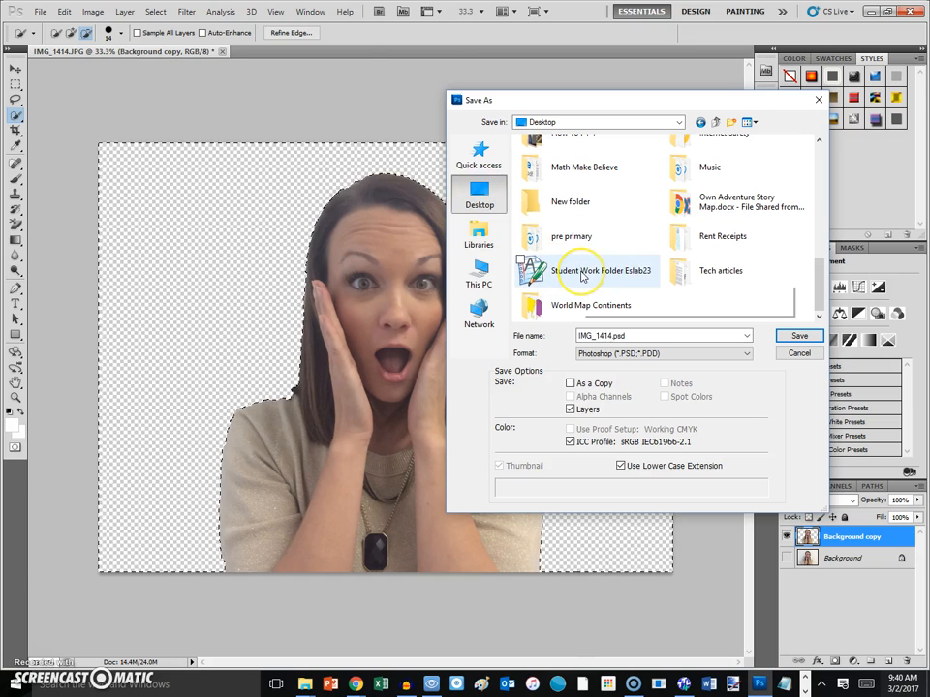
{"action": "double_click", "coordinate": [582, 275]}
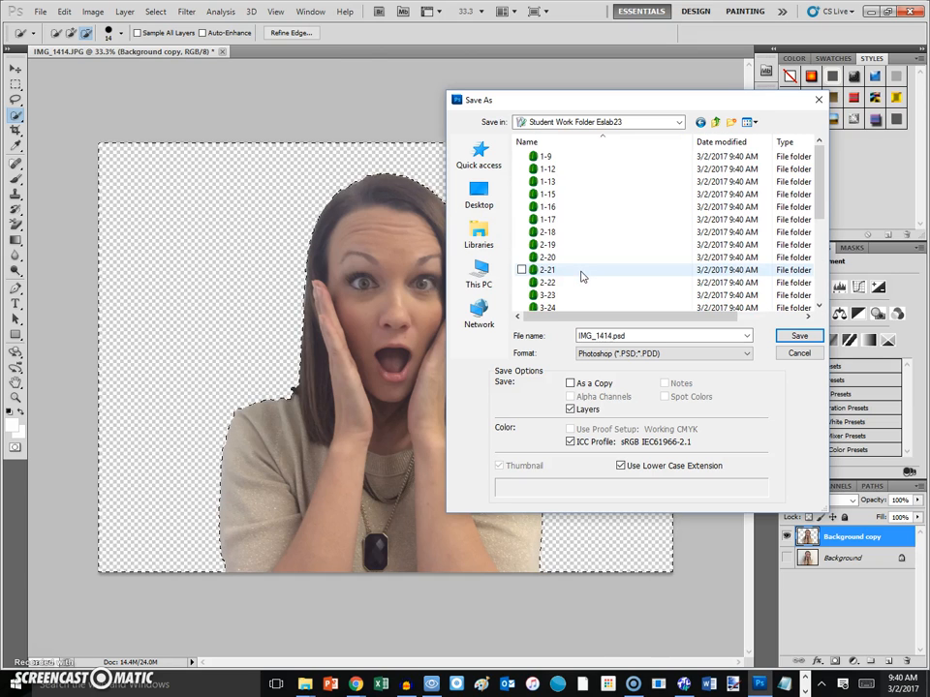
{"action": "scroll", "coordinate": [581, 276], "scroll_direction": "down", "scroll_amount": 3}
{"action": "left_click", "coordinate": [581, 241]}
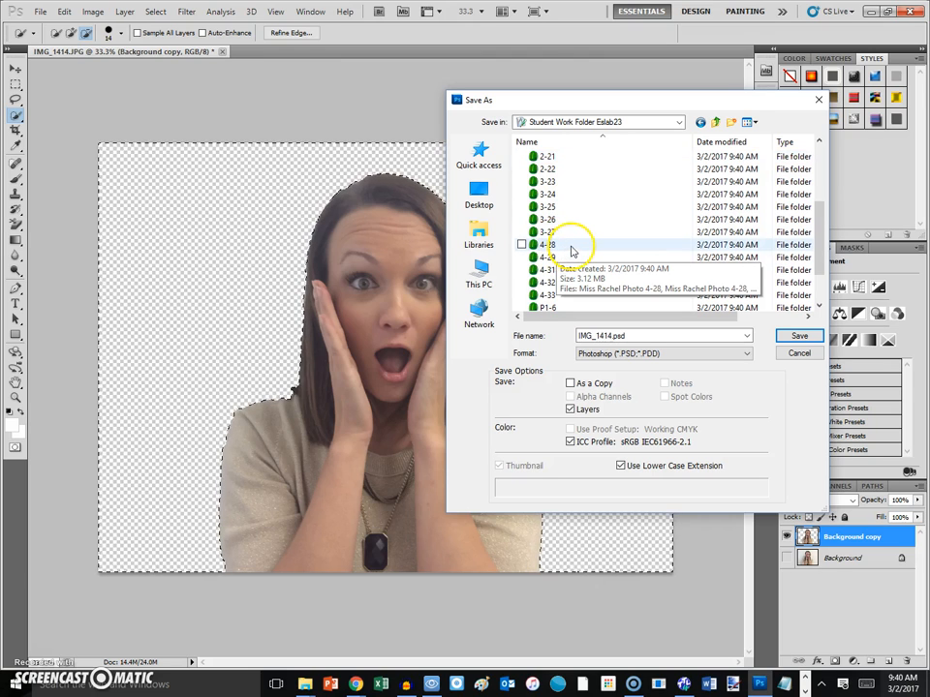
{"action": "double_click", "coordinate": [598, 245]}
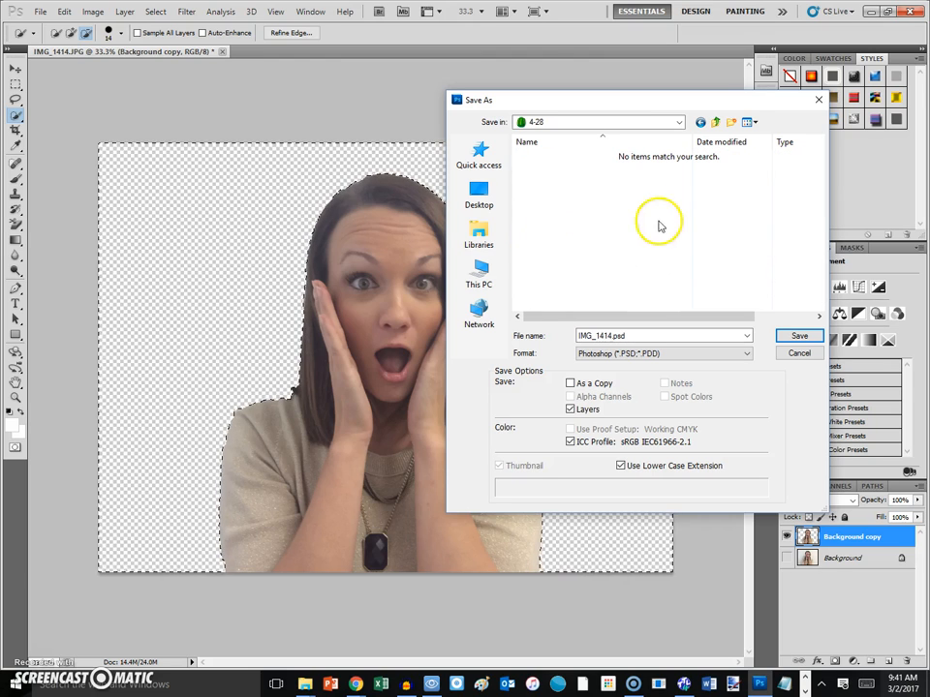
- Save the renamed image as a non-interlaced PNG, then quit Photoshop without saving the JPG
{"action": "double_click", "coordinate": [598, 336]}
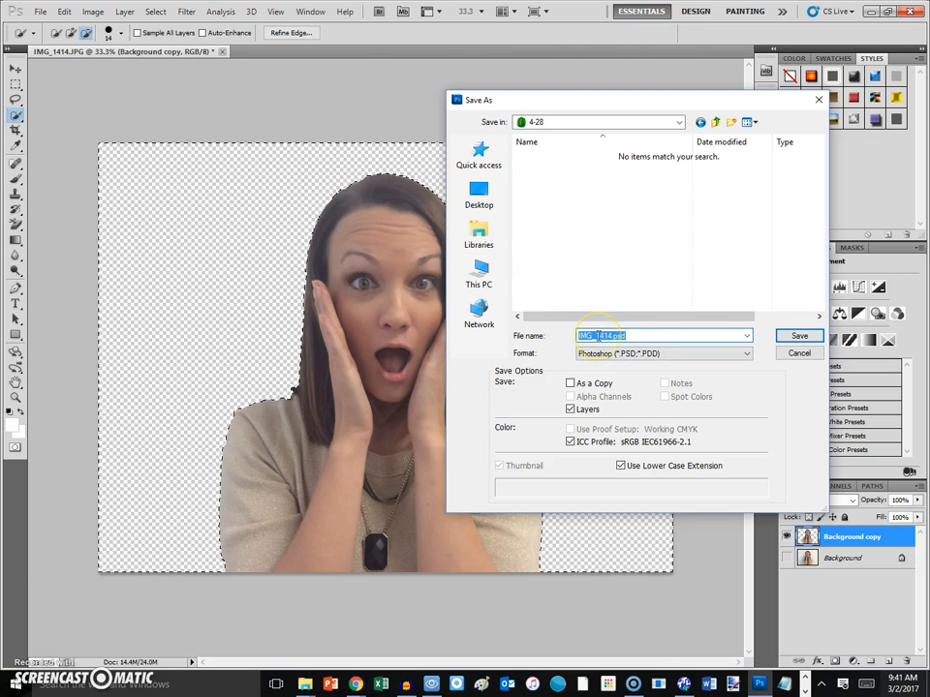
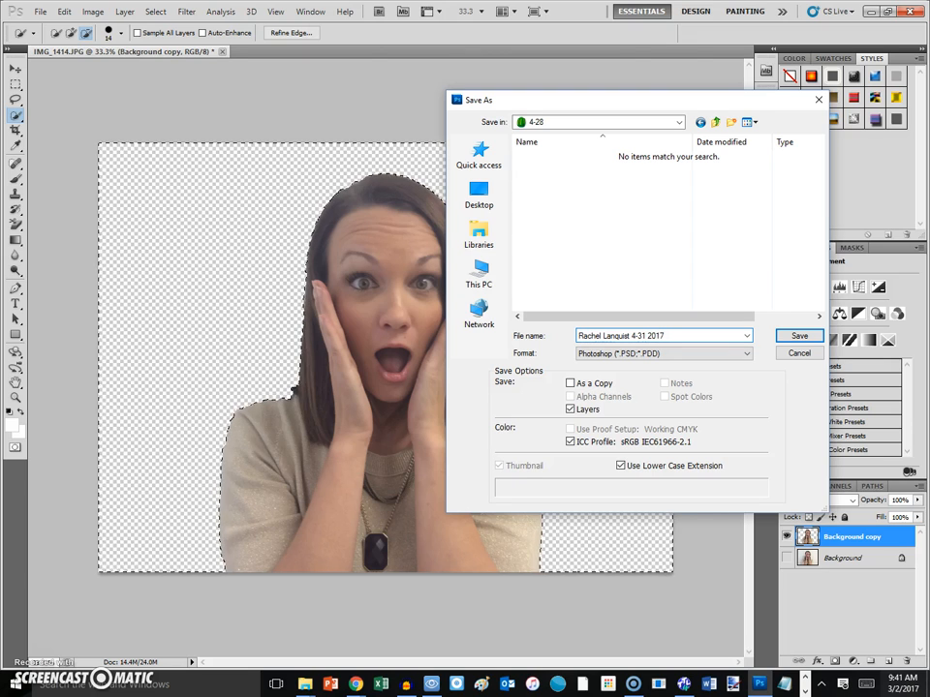
{"action": "left_click", "coordinate": [595, 353]}
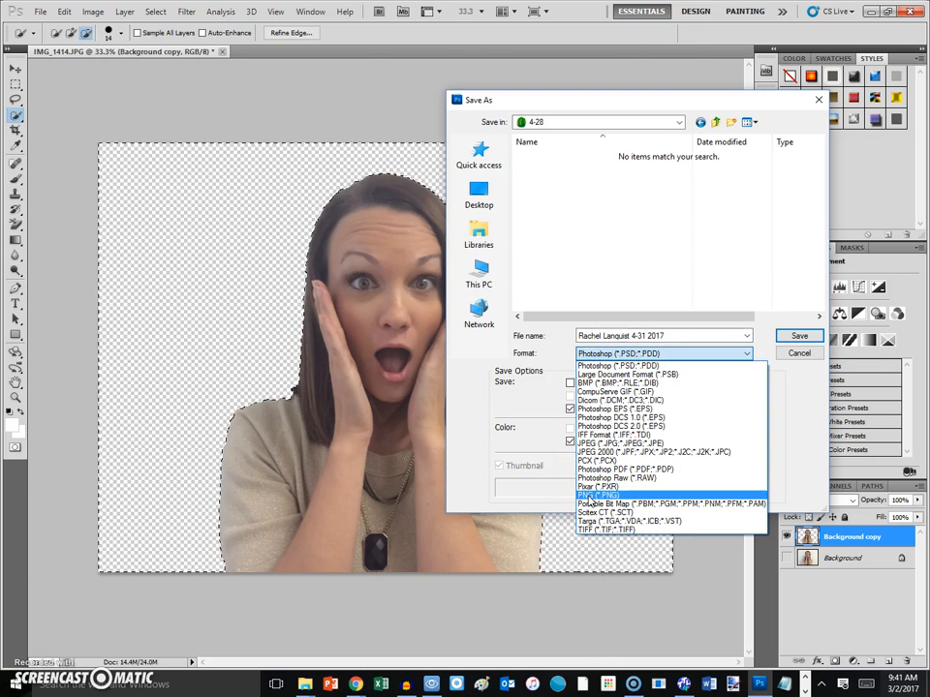
{"action": "left_click", "coordinate": [591, 496]}
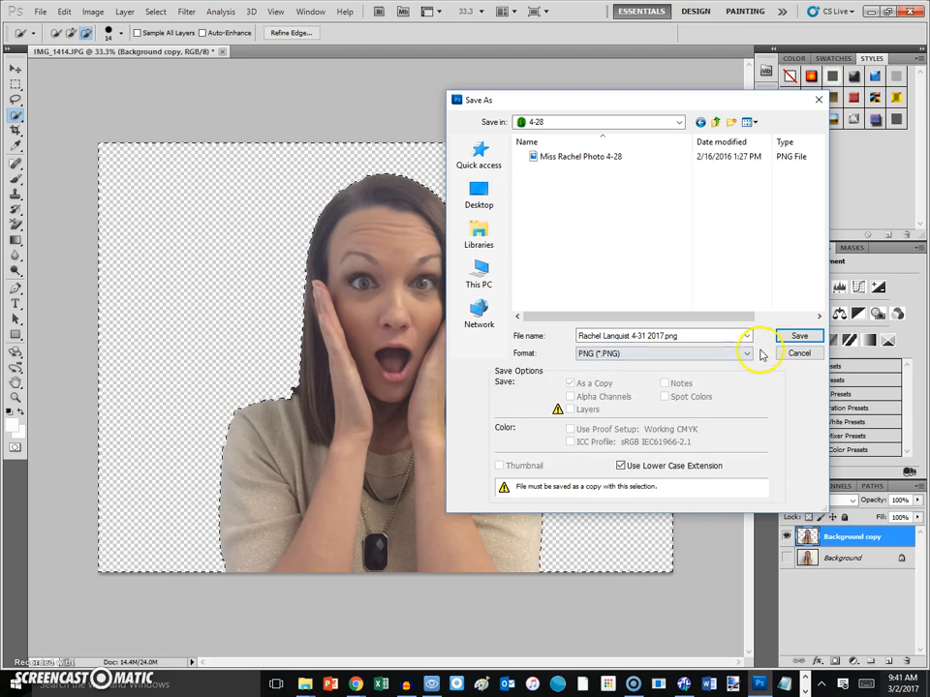
{"action": "left_click", "coordinate": [818, 337]}
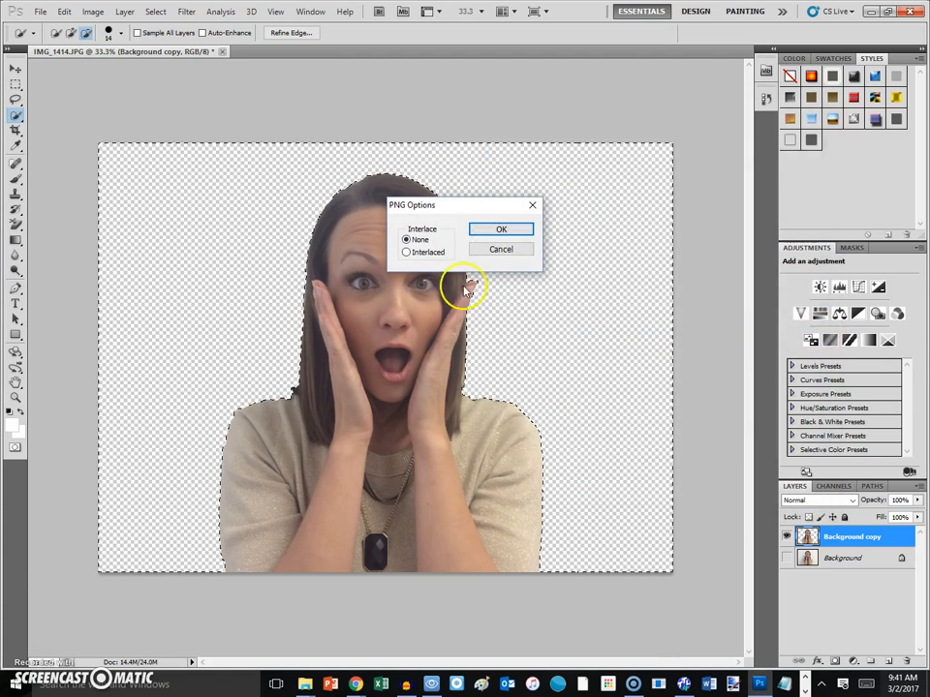
{"action": "left_click", "coordinate": [506, 229]}
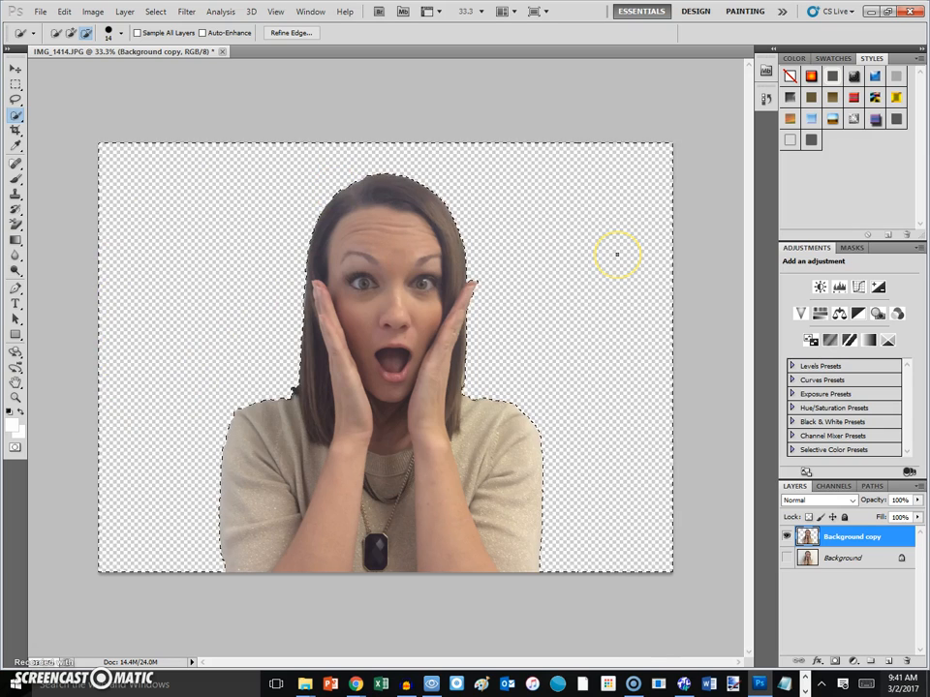
{"action": "left_click", "coordinate": [913, 11]}
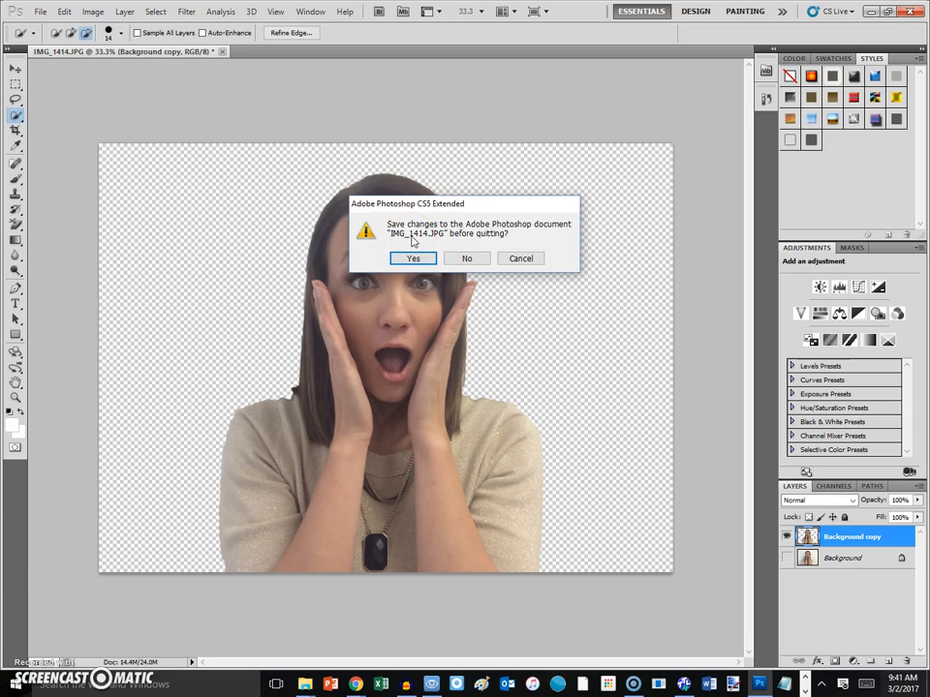
{"action": "left_click", "coordinate": [468, 259]}
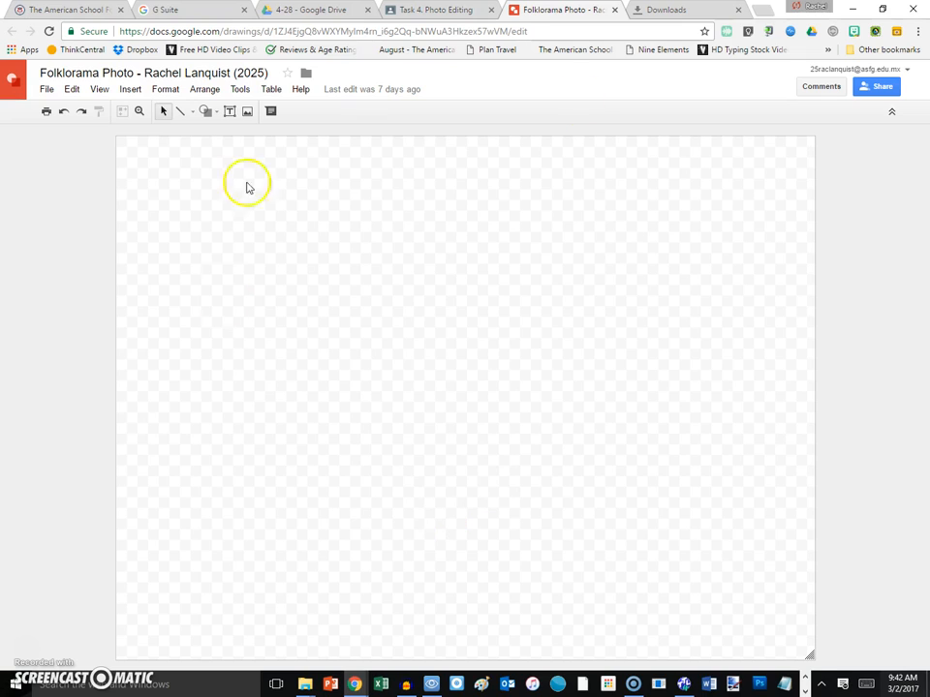